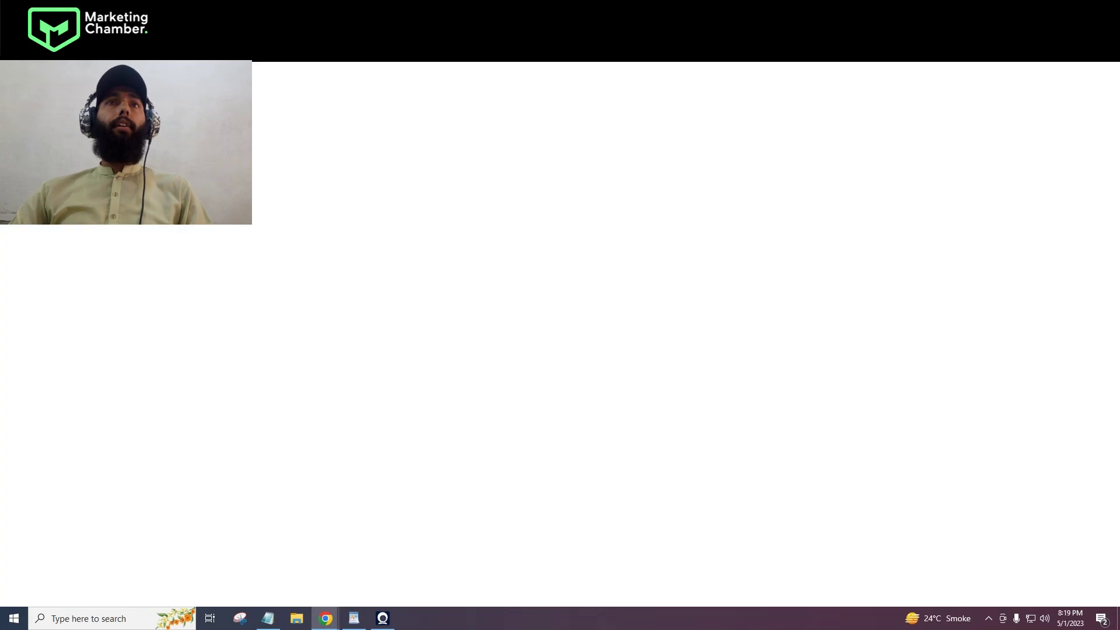
# Load the alixemail.com website in a new Chrome tab.
pyautogui.hotkey('ctrl', 'v')
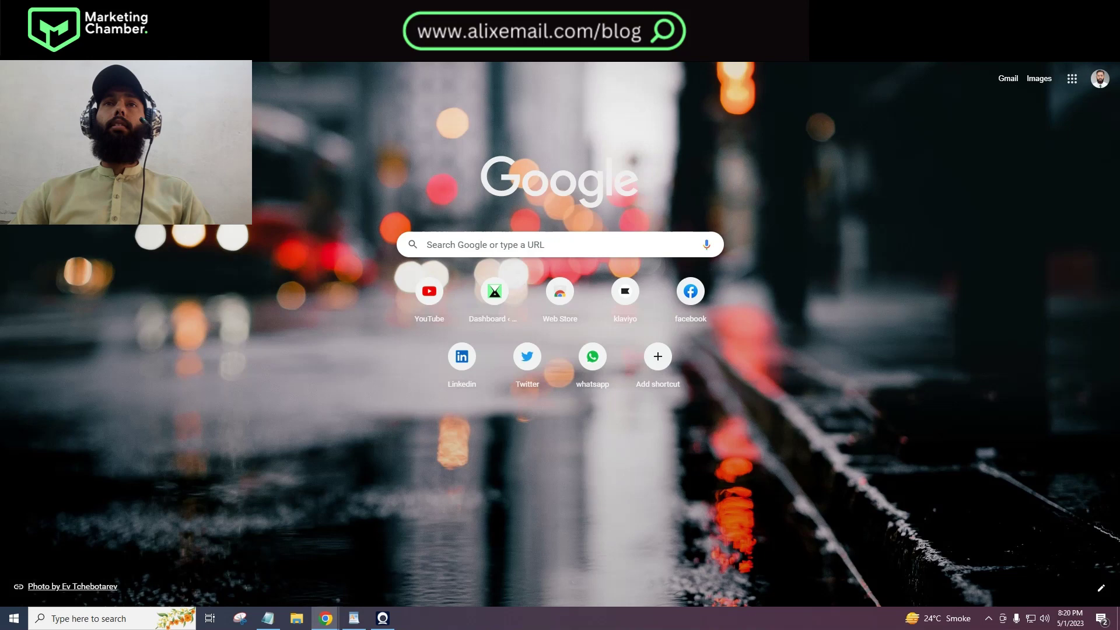
pyautogui.hotkey('ctrl', 'Tab')
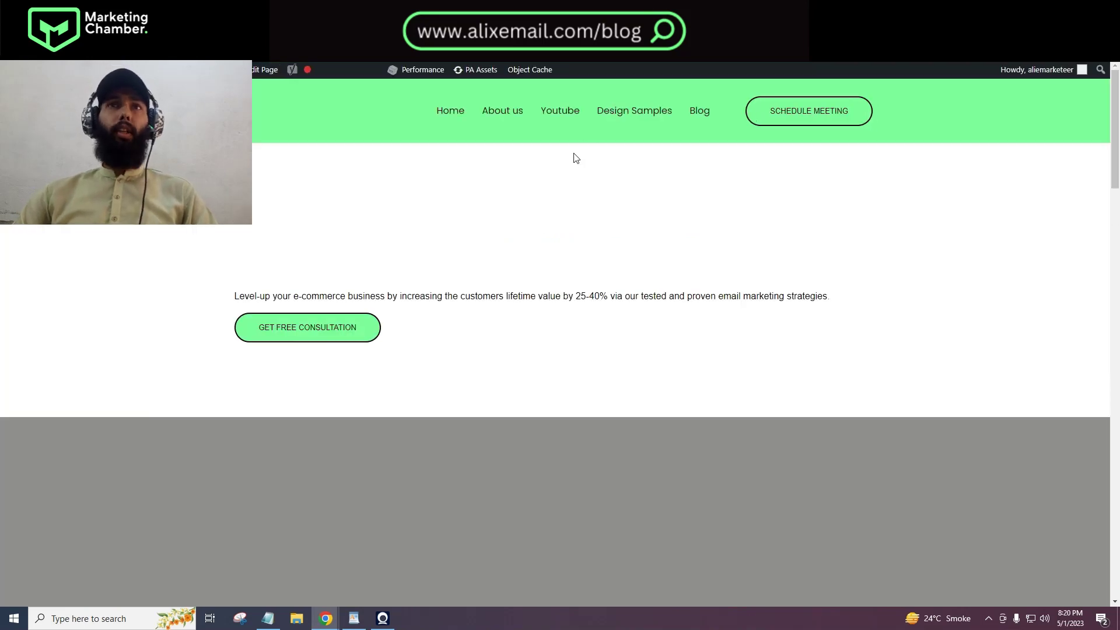
# Read the Integrate Klaviyo and Judge.me blog post, then return to Judge.me's Shopify integrations.
pyautogui.click(700, 116)
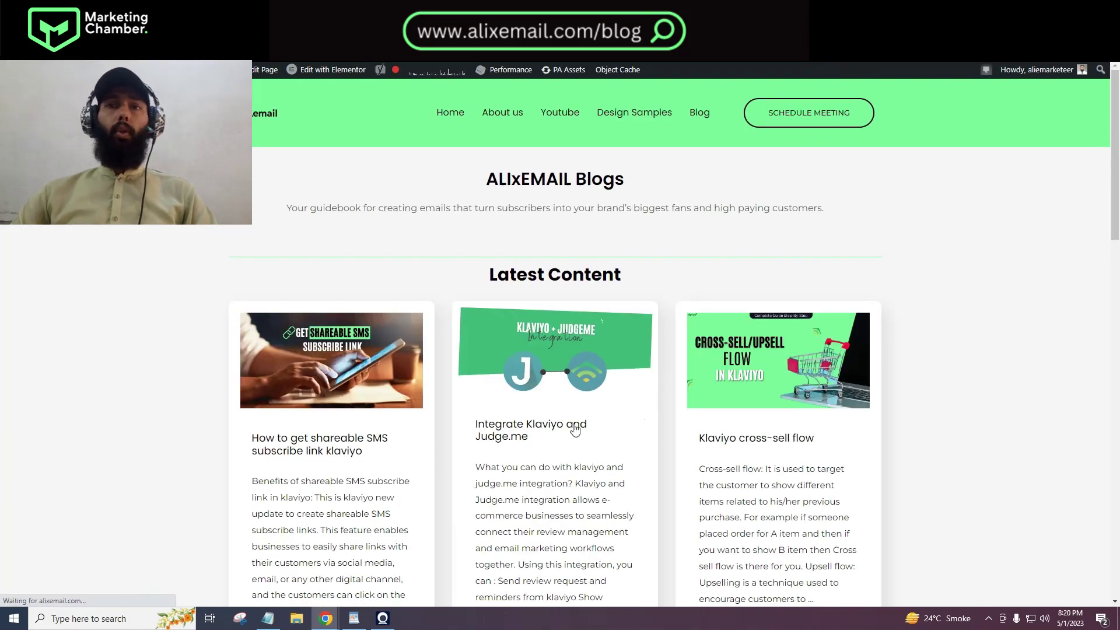
pyautogui.click(534, 450)
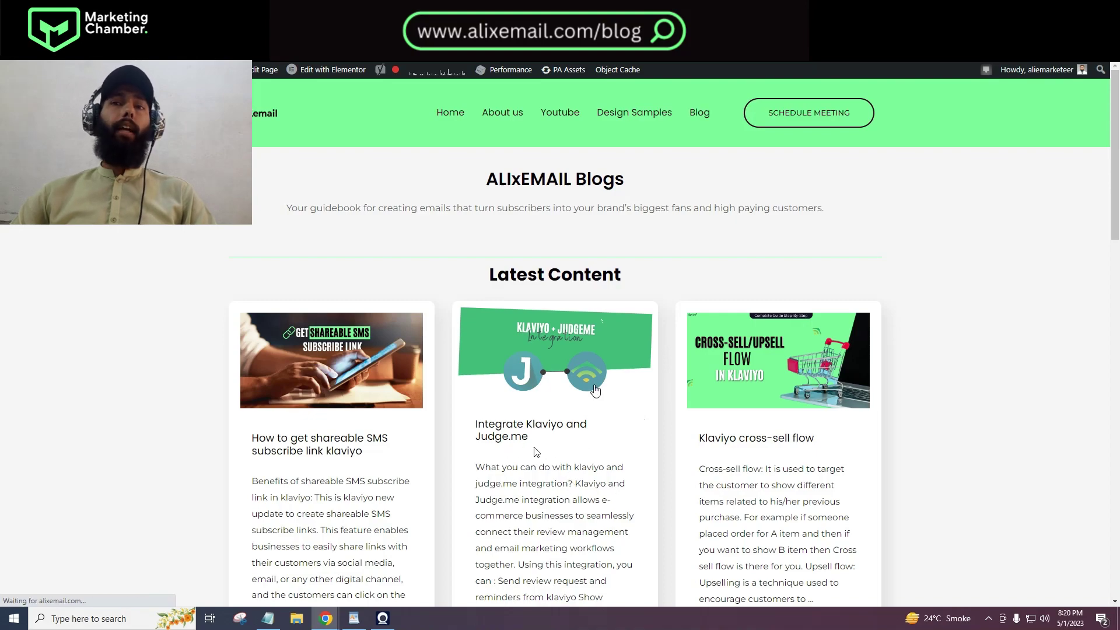
pyautogui.scroll(-15, 536, 449)
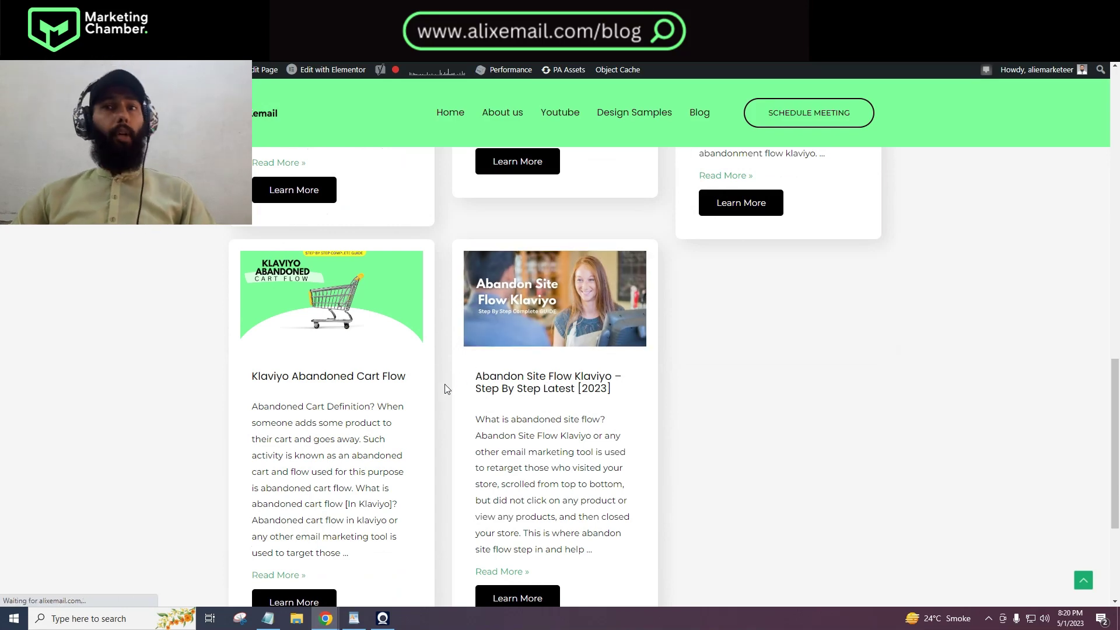
pyautogui.scroll(3, 446, 386)
pyautogui.scroll(8, 445, 382)
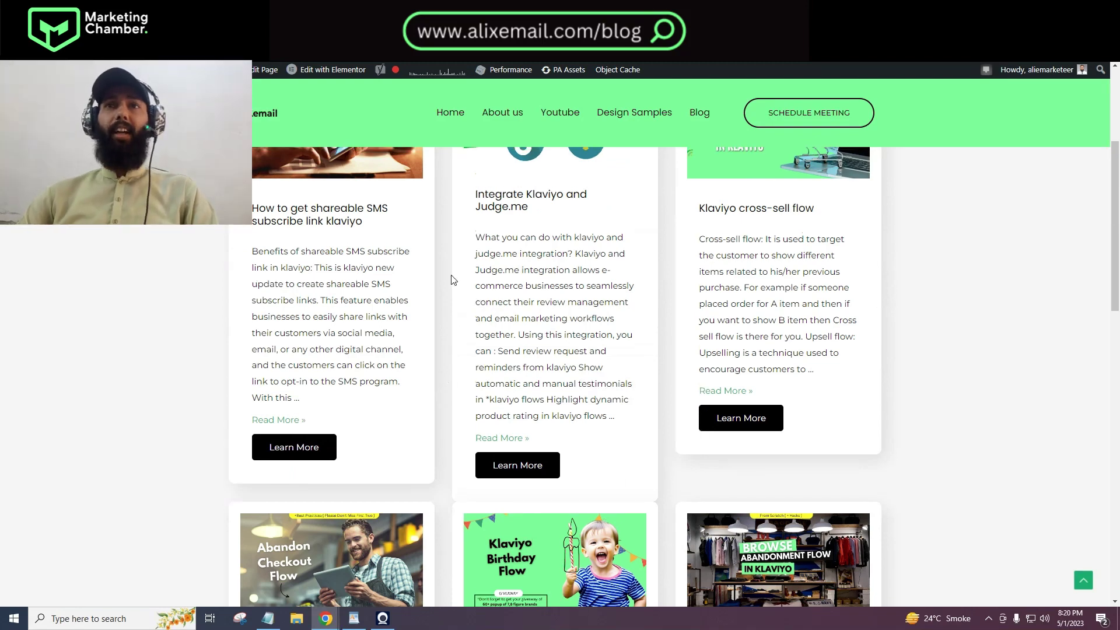
pyautogui.scroll(4, 454, 280)
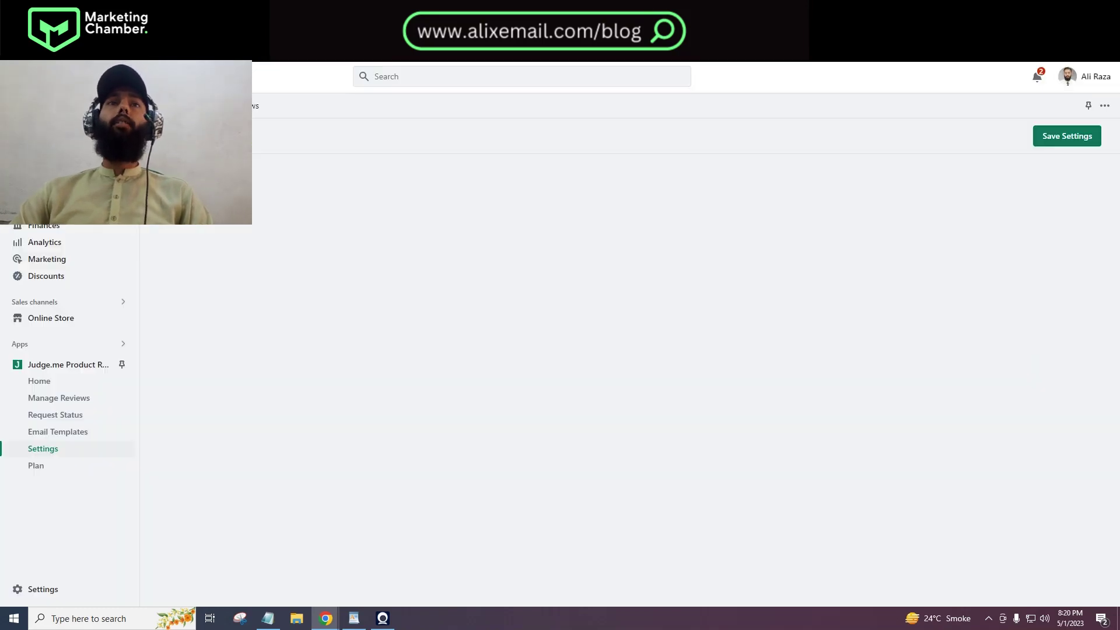
pyautogui.click(350, 12)
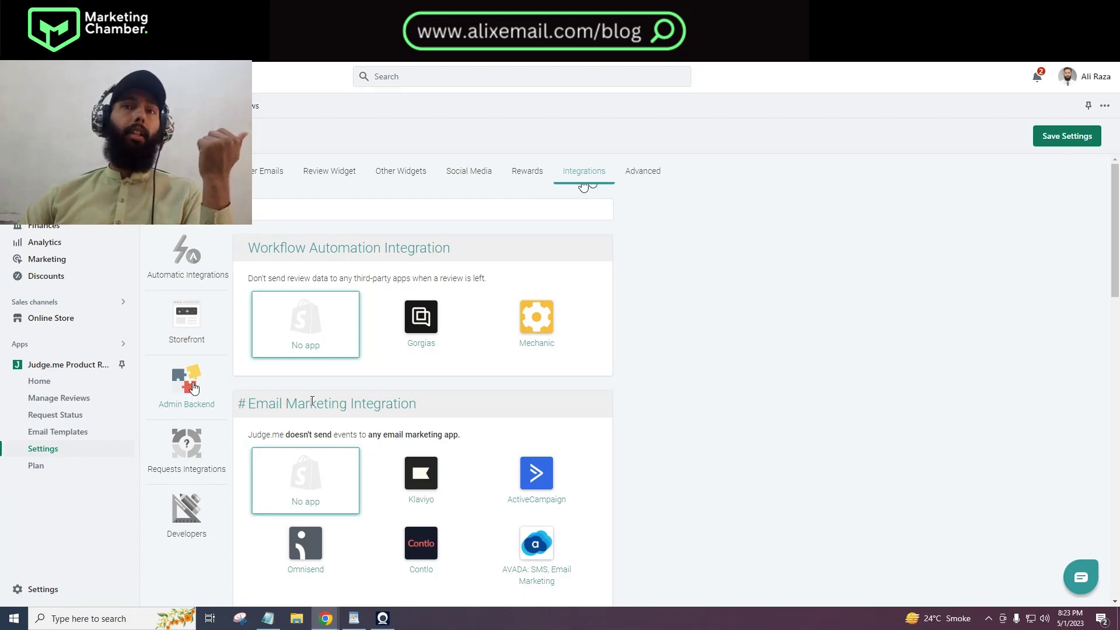
# Pick the Klaviyo card under Judge.me's Email Marketing Integration.
pyautogui.moveTo(249, 404); pyautogui.dragTo(408, 404)
pyautogui.scroll(-2, 461, 399)
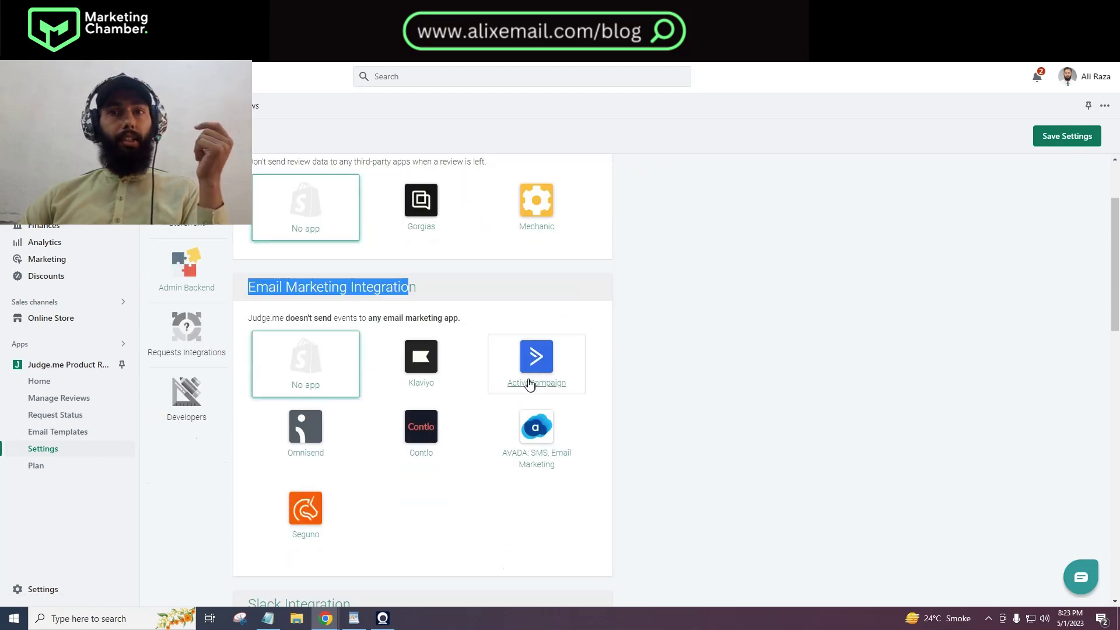
pyautogui.click(446, 523)
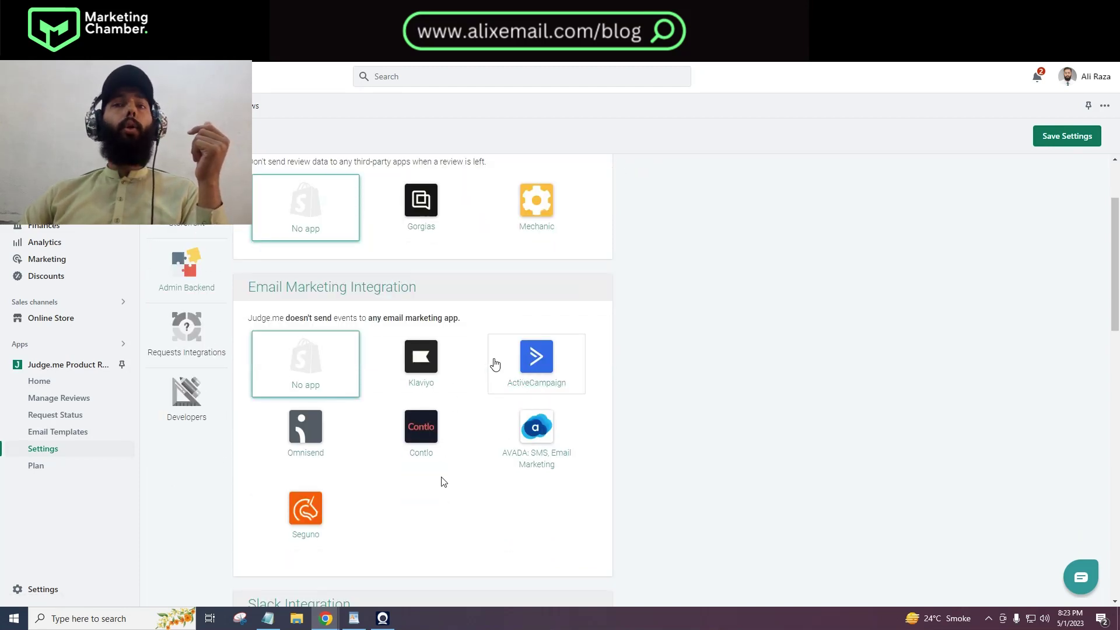
pyautogui.click(416, 375)
pyautogui.scroll(-3, 416, 376)
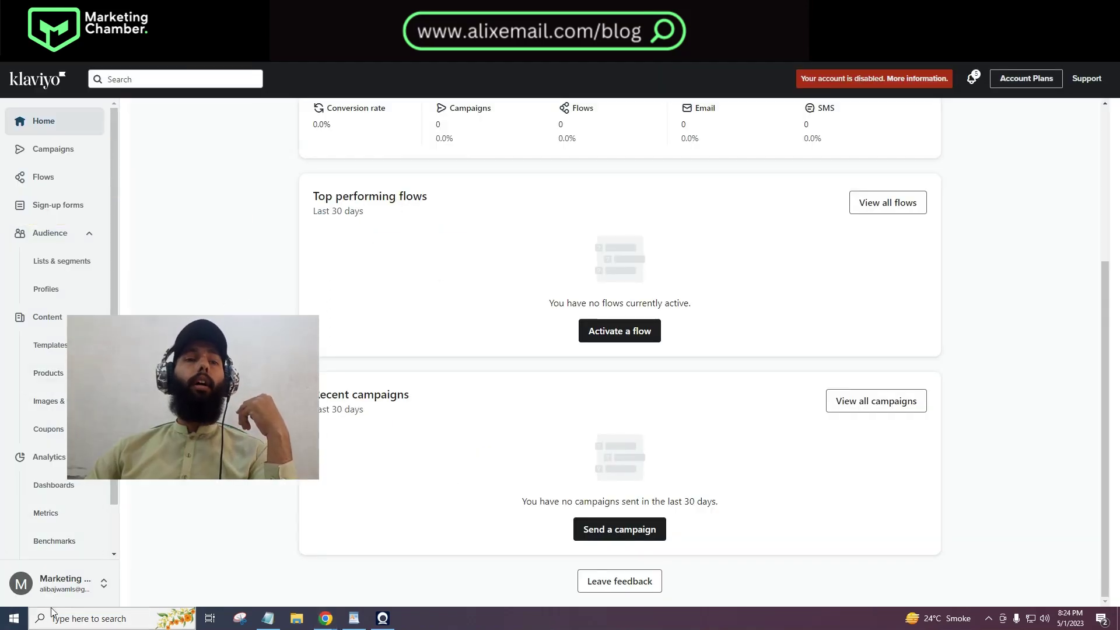
pyautogui.click(88, 618)
pyautogui.click(21, 584)
pyautogui.click(64, 583)
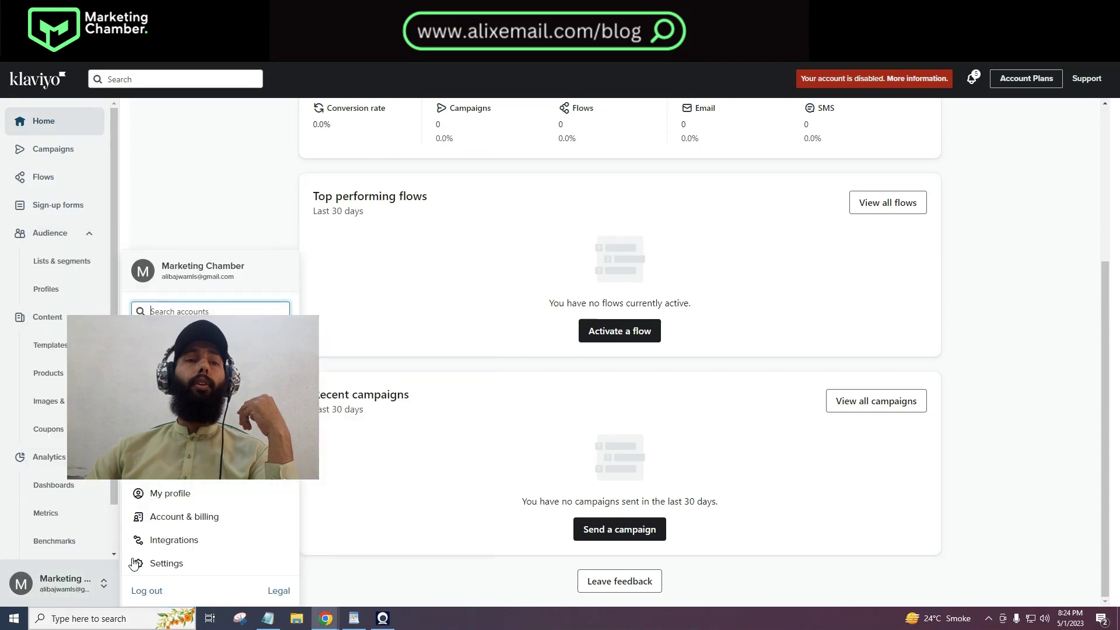
pyautogui.click(174, 566)
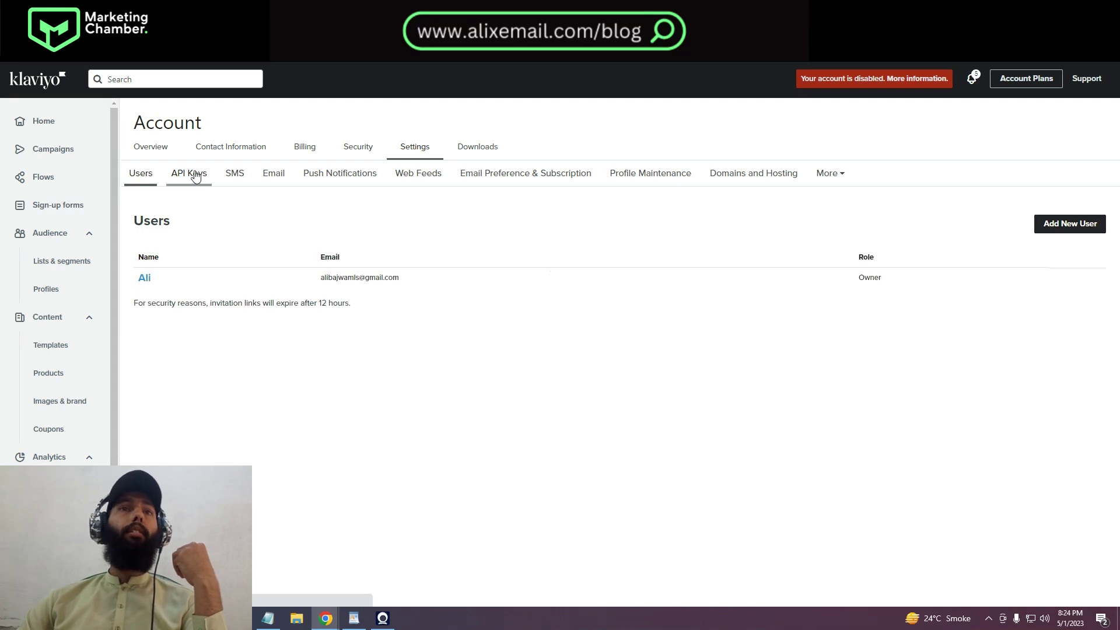
# Remove the existing private key from the API Keys tab, confirming the deletion.
pyautogui.click(196, 175)
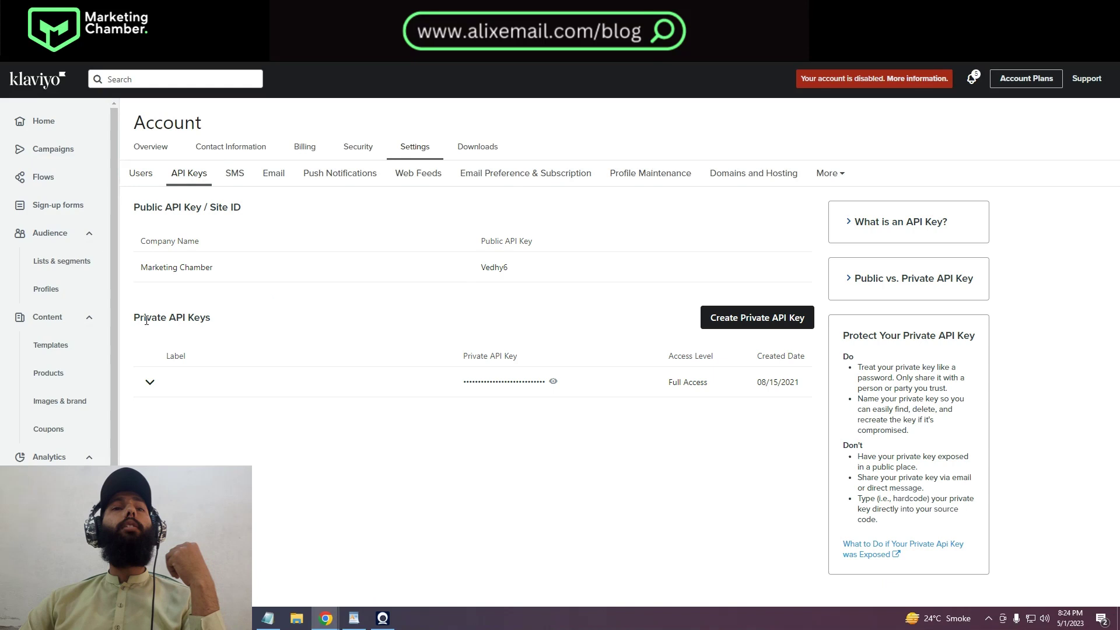
pyautogui.moveTo(147, 320); pyautogui.dragTo(223, 325)
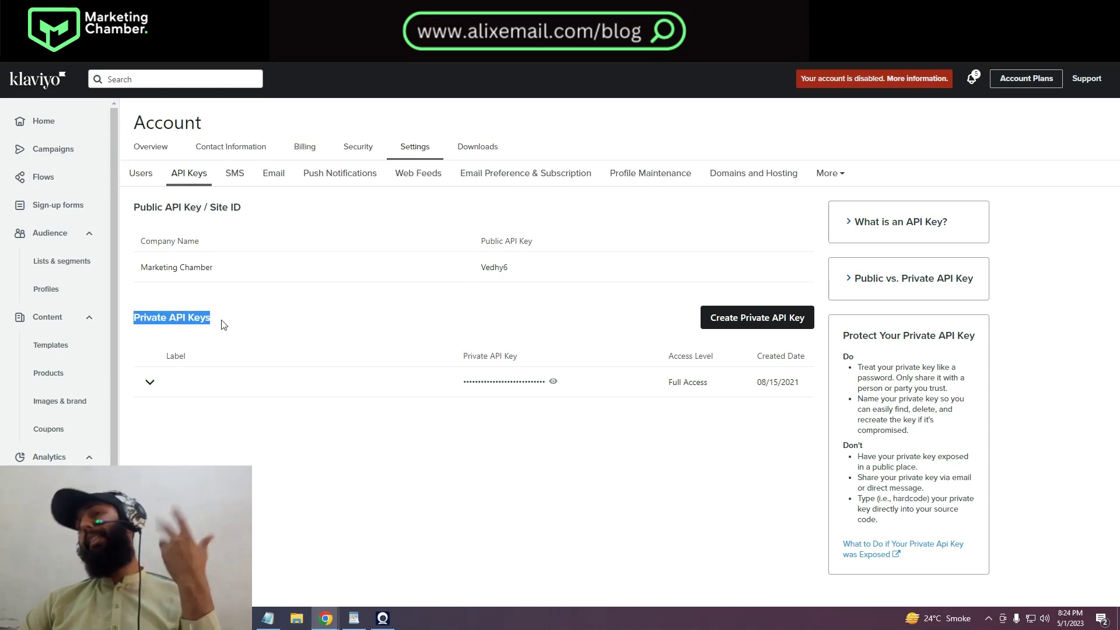
pyautogui.click(345, 416)
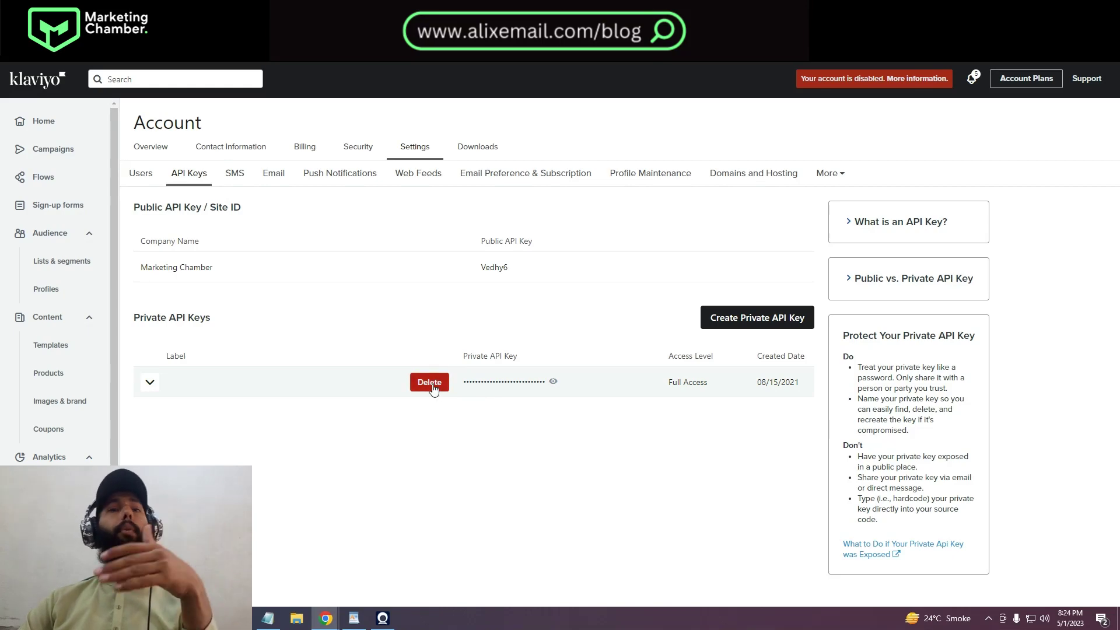
pyautogui.click(436, 383)
pyautogui.click(699, 221)
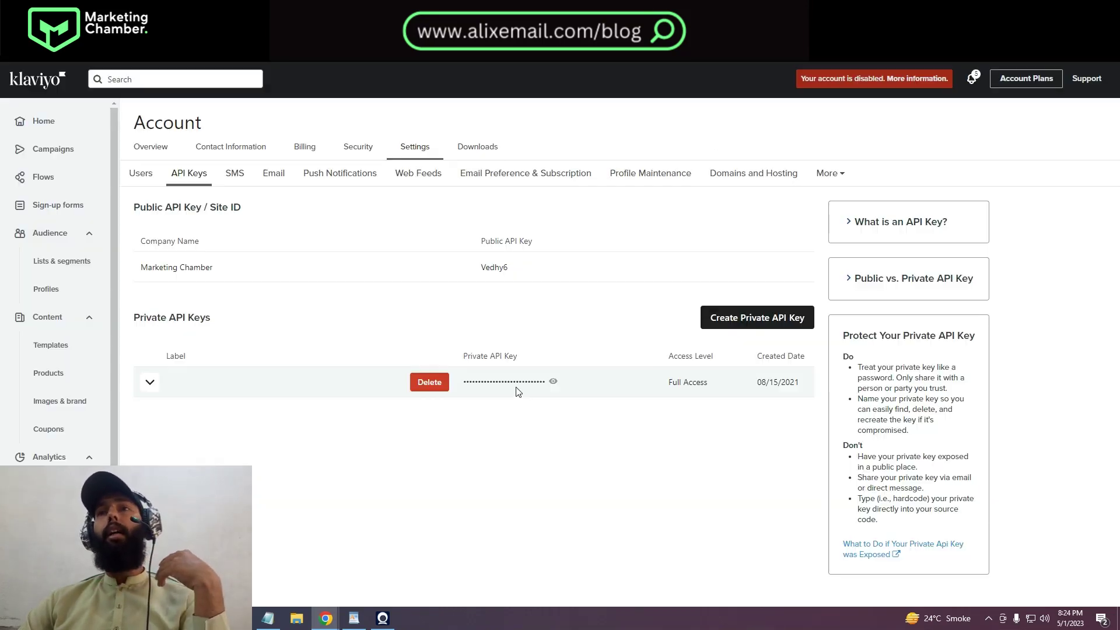
# Start a new private API key and give it Full Access to every scope.
pyautogui.click(749, 324)
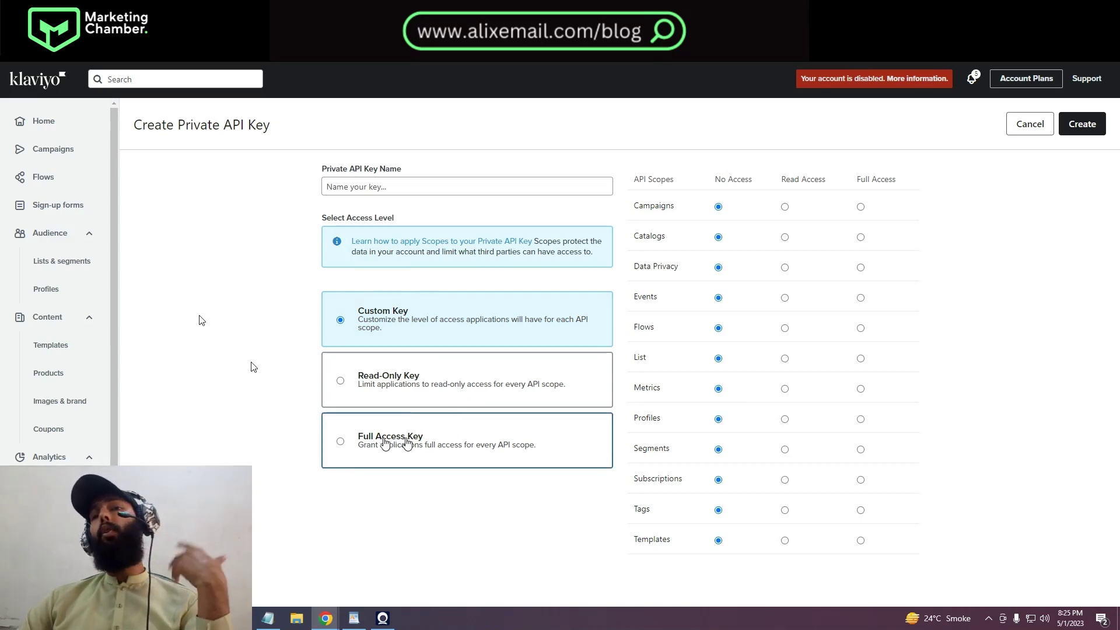
pyautogui.click(386, 444)
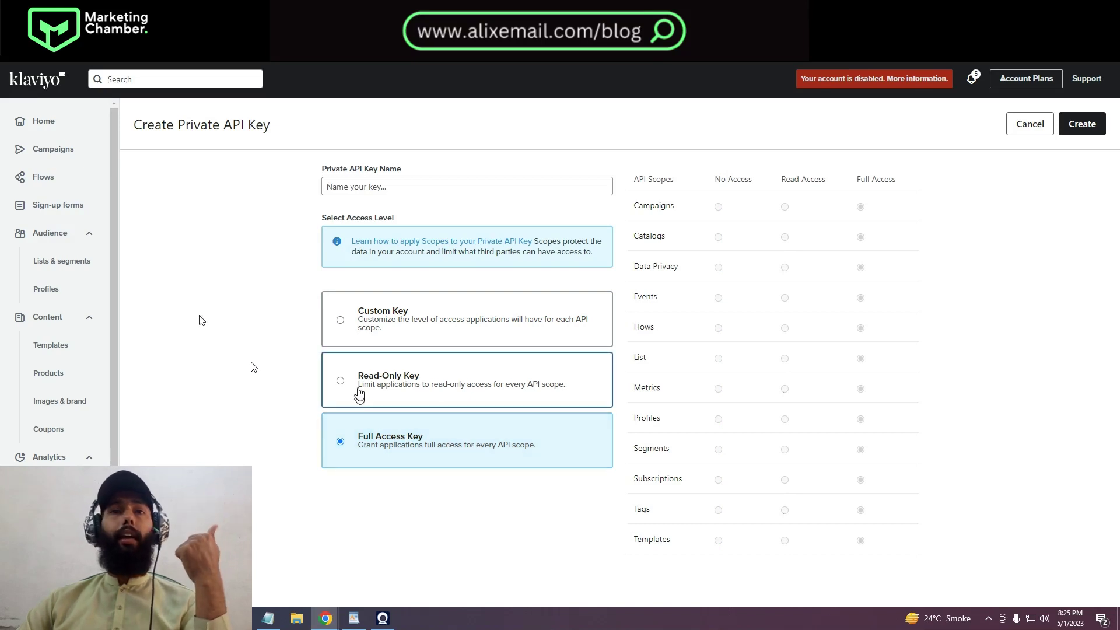
pyautogui.click(359, 395)
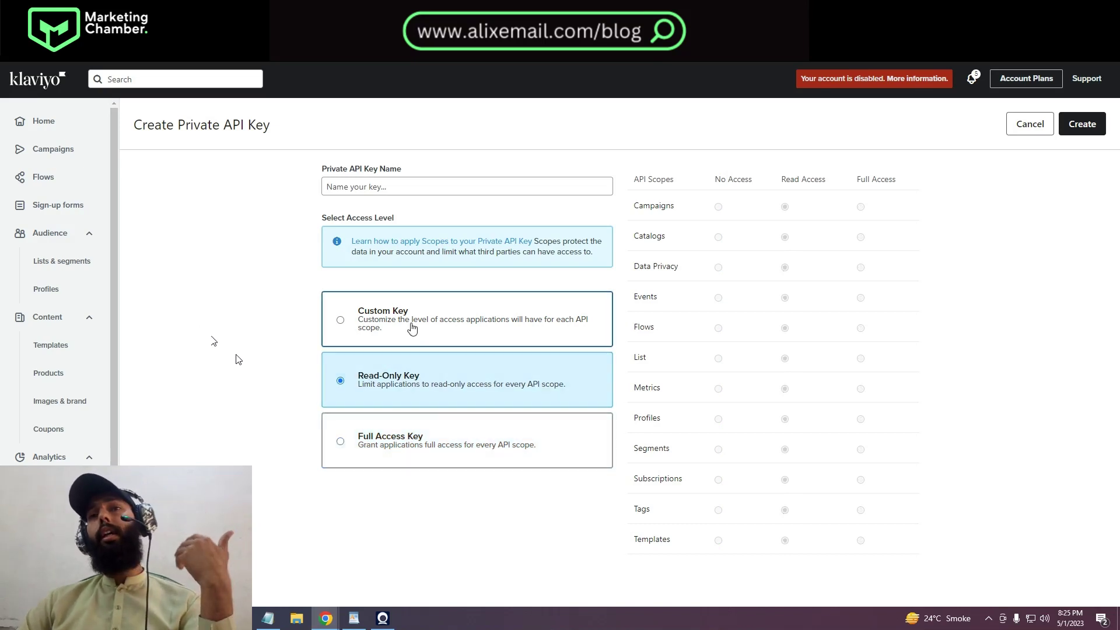
pyautogui.click(410, 325)
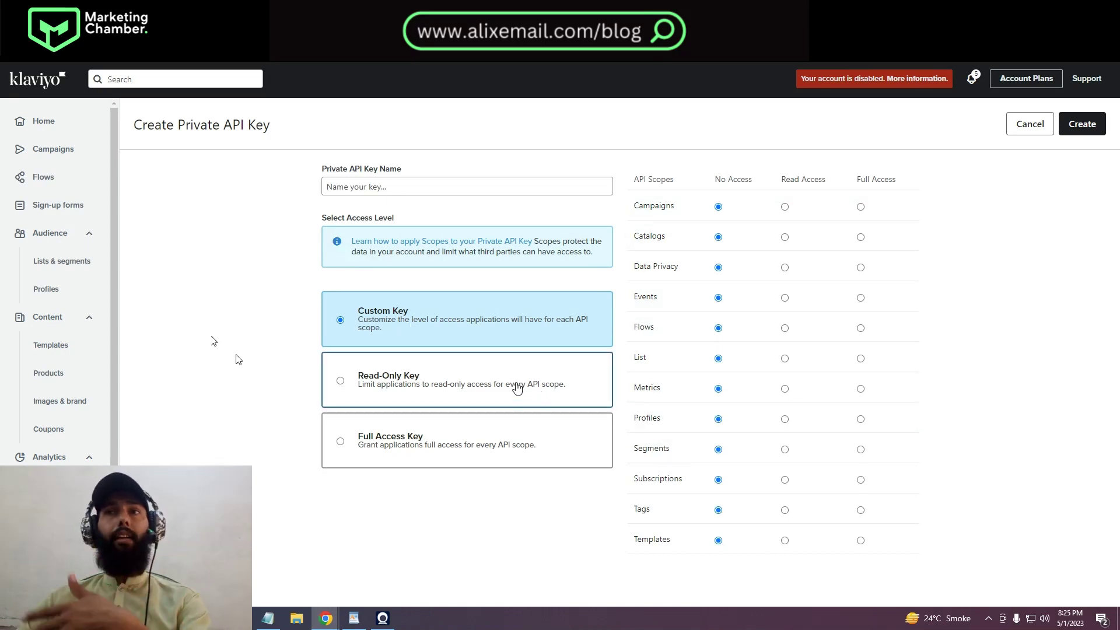
pyautogui.click(447, 378)
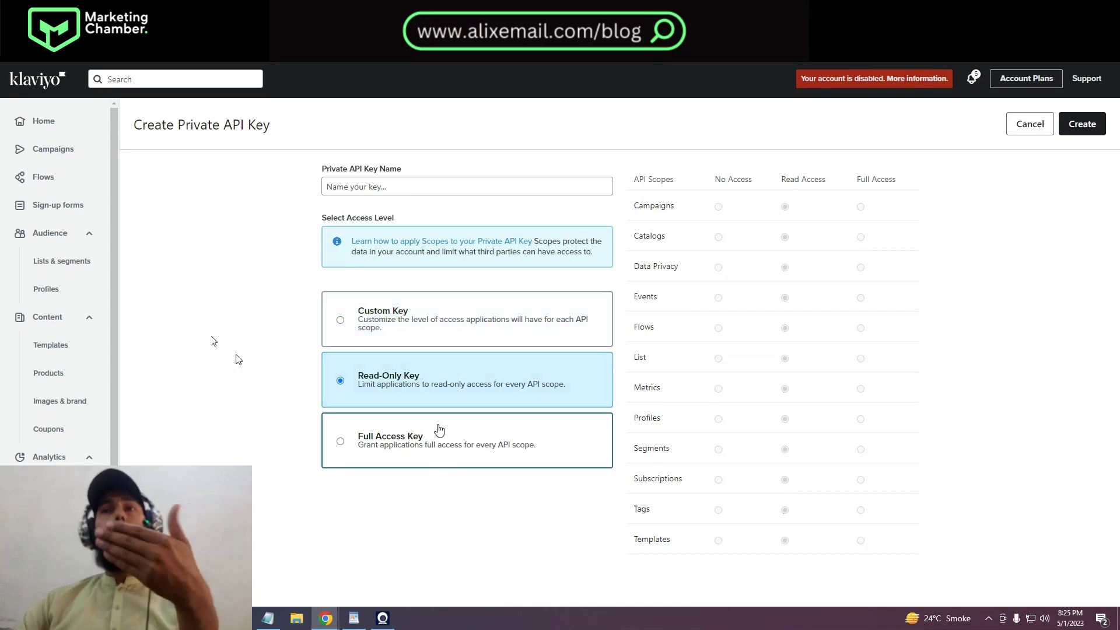
pyautogui.click(440, 430)
pyautogui.click(455, 392)
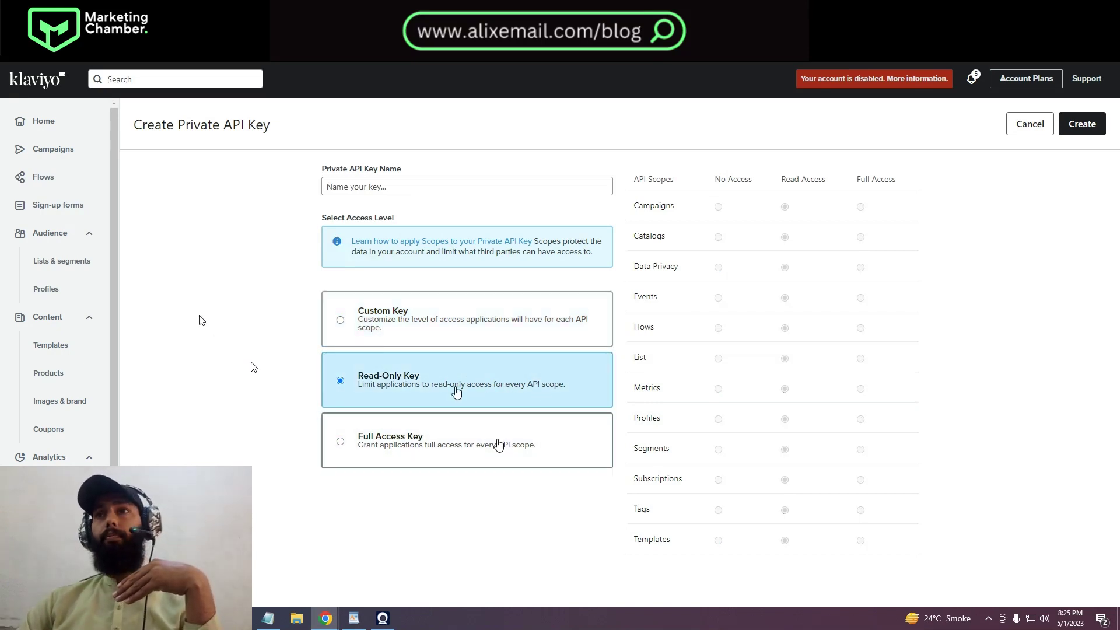
pyautogui.click(467, 443)
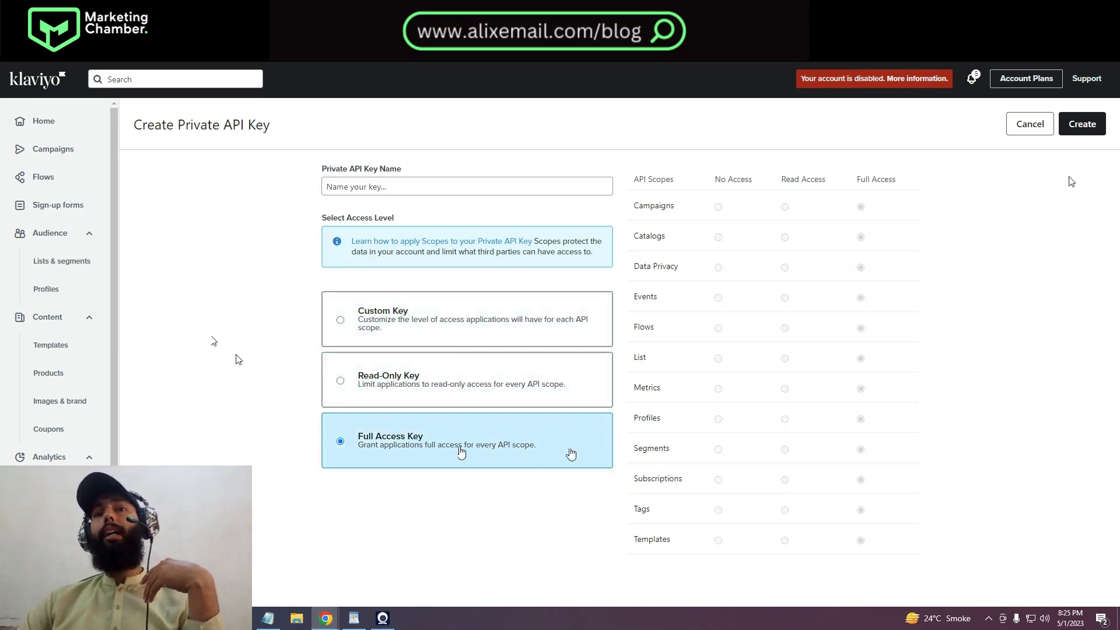
pyautogui.click(1083, 124)
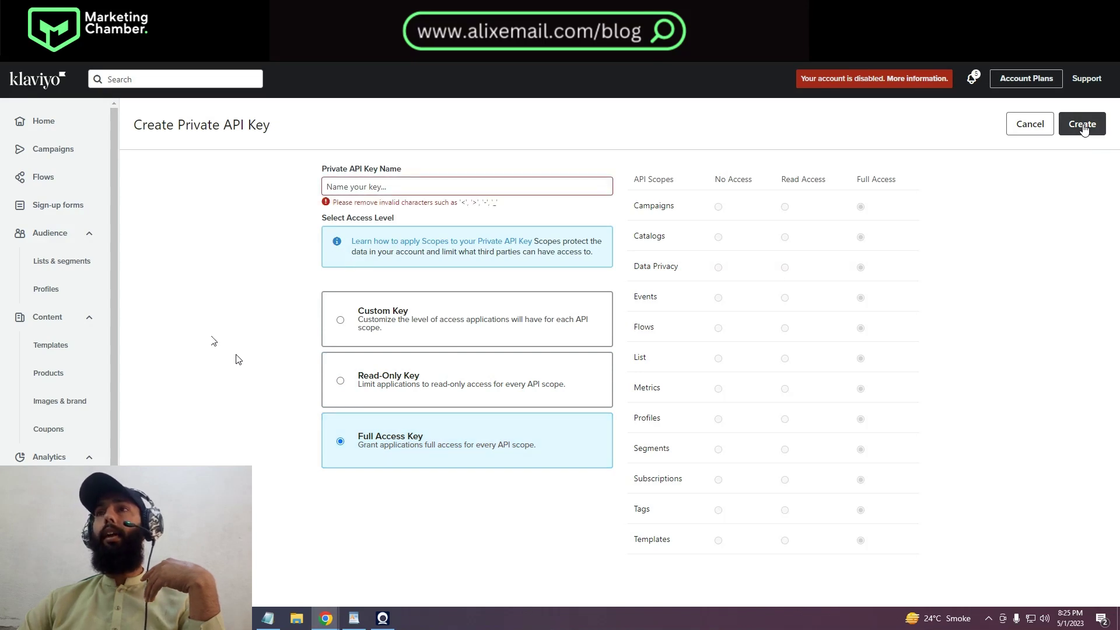
# Name the key 'judge.me and klaviyo' and try to create it.
pyautogui.click(434, 188)
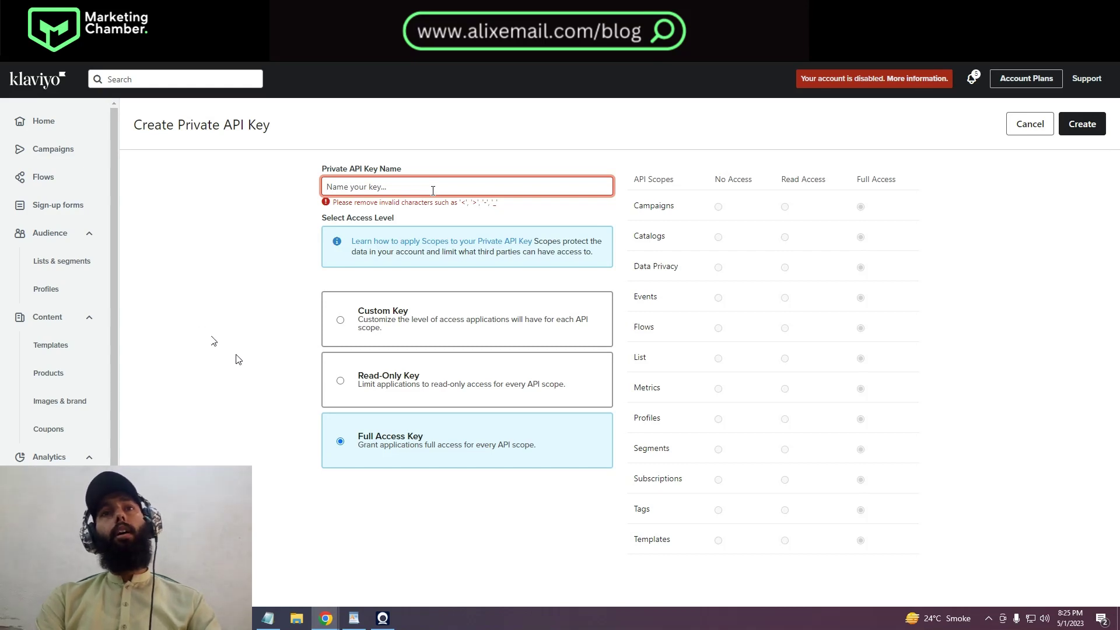
pyautogui.write('ju')
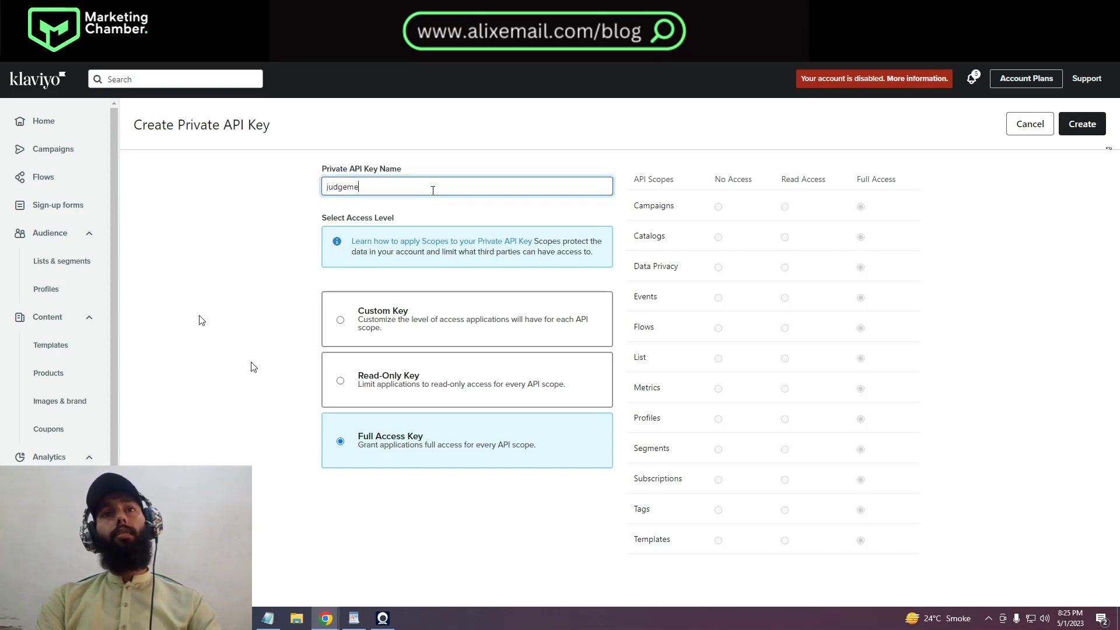
pyautogui.write('dgeme')
pyautogui.press('BackSpace')
pyautogui.press('BackSpace')
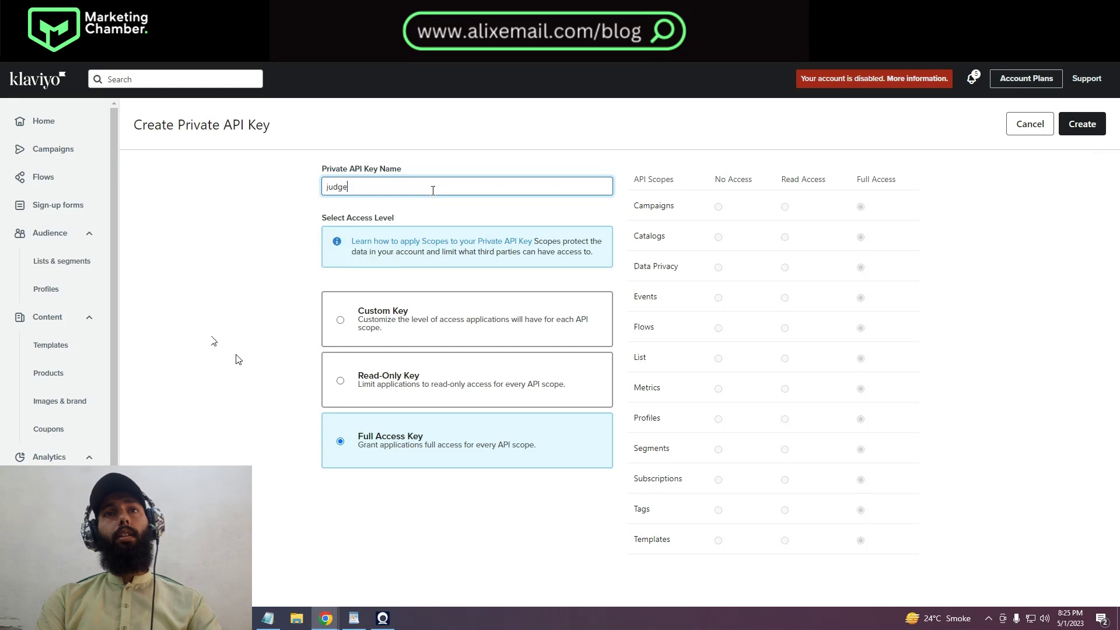
pyautogui.write('.me and klaviyo')
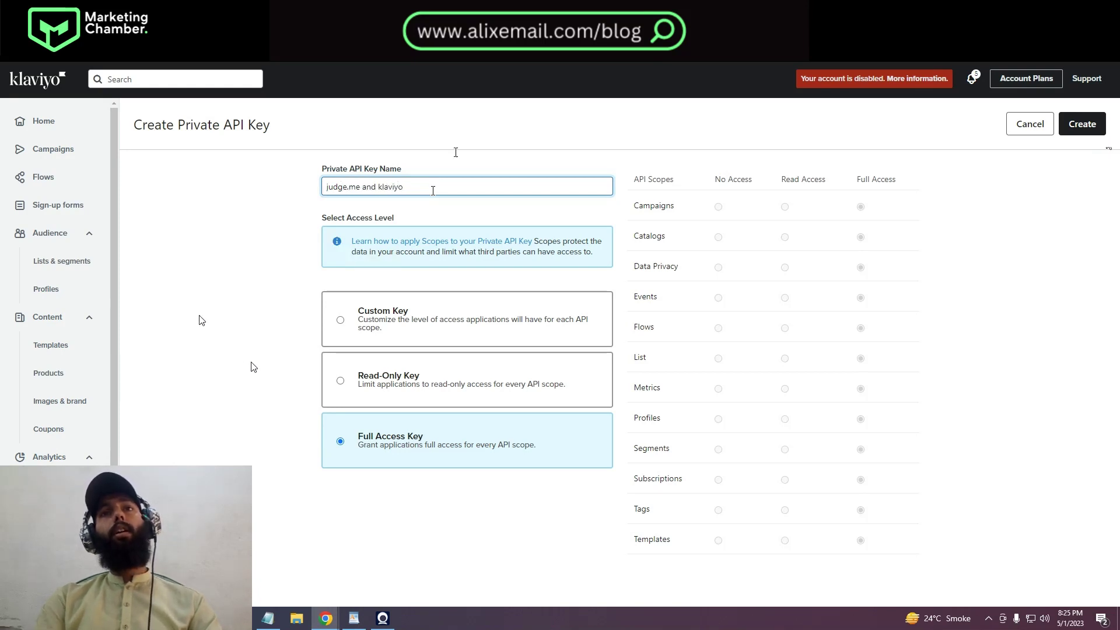
pyautogui.click(1082, 123)
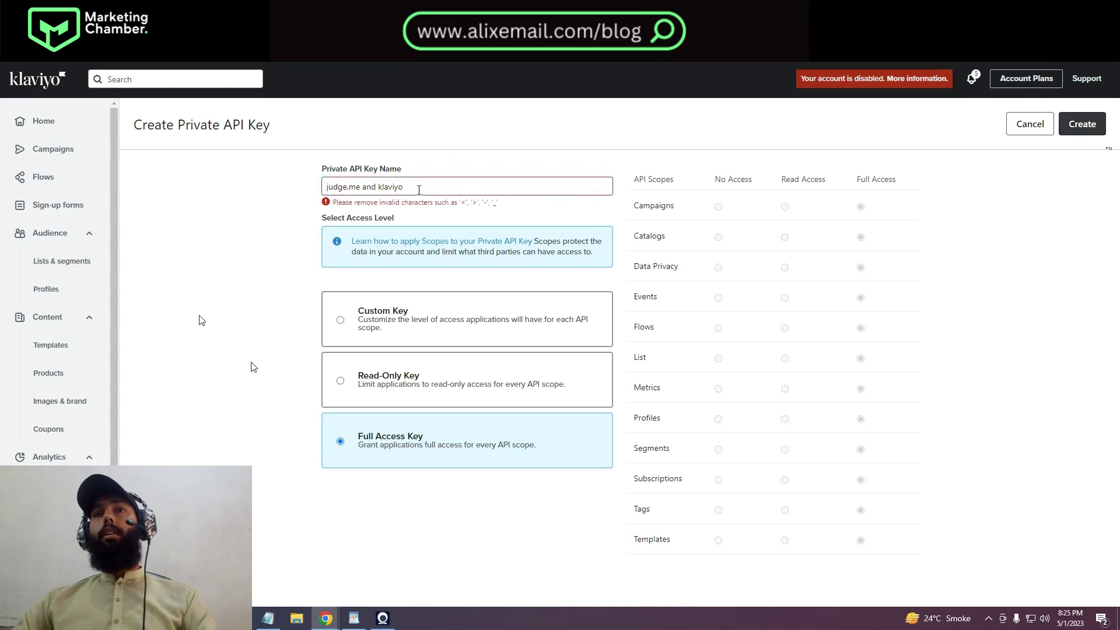
# Strip the spaces, underscores and period so the name is judgemeandklaviyo, then create the key.
pyautogui.click(362, 187)
pyautogui.press('BackSpace')
pyautogui.write('_')
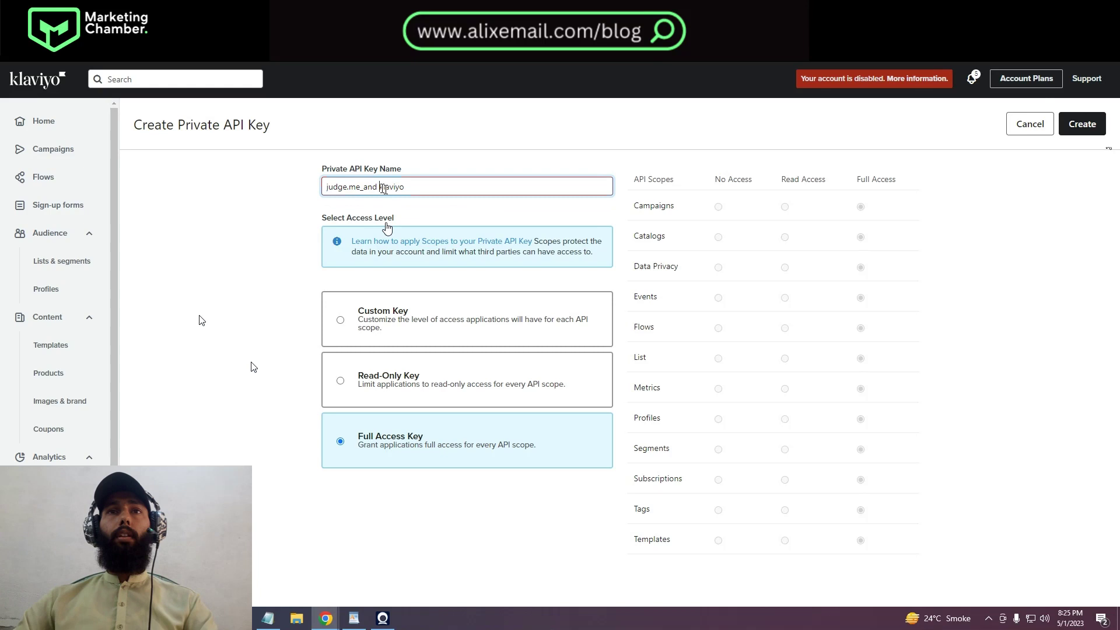
pyautogui.press('BackSpace')
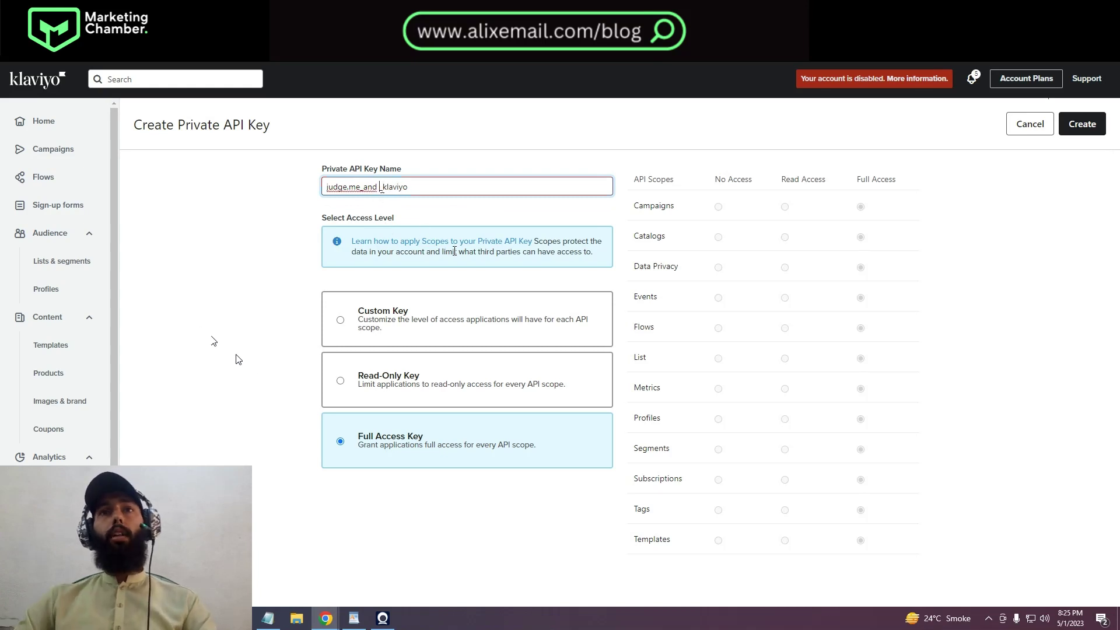
pyautogui.click(1083, 128)
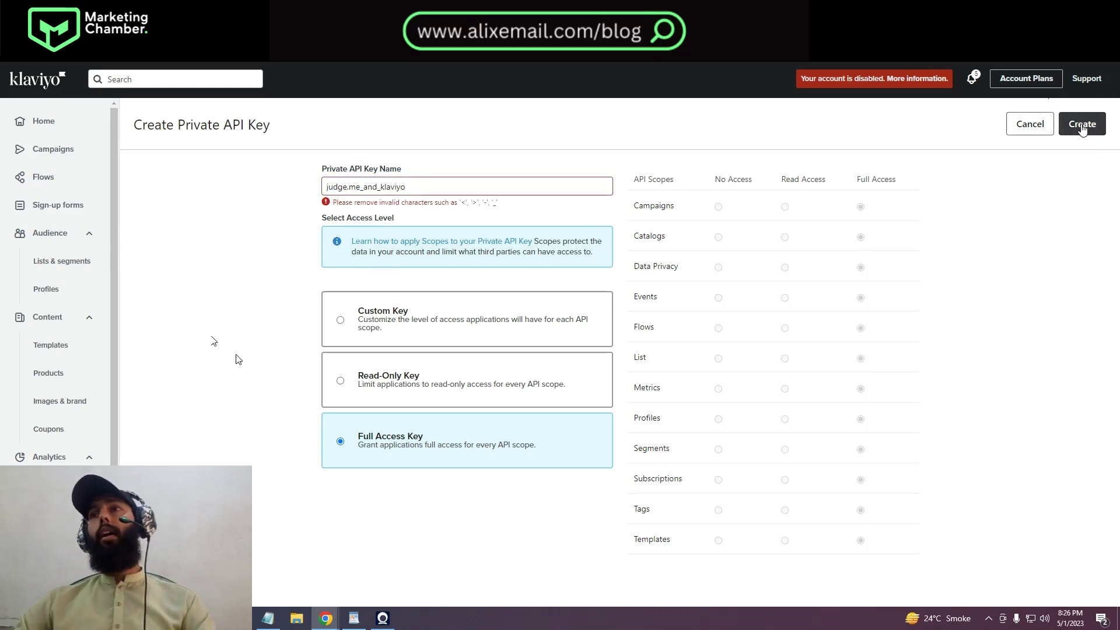
pyautogui.click(393, 186)
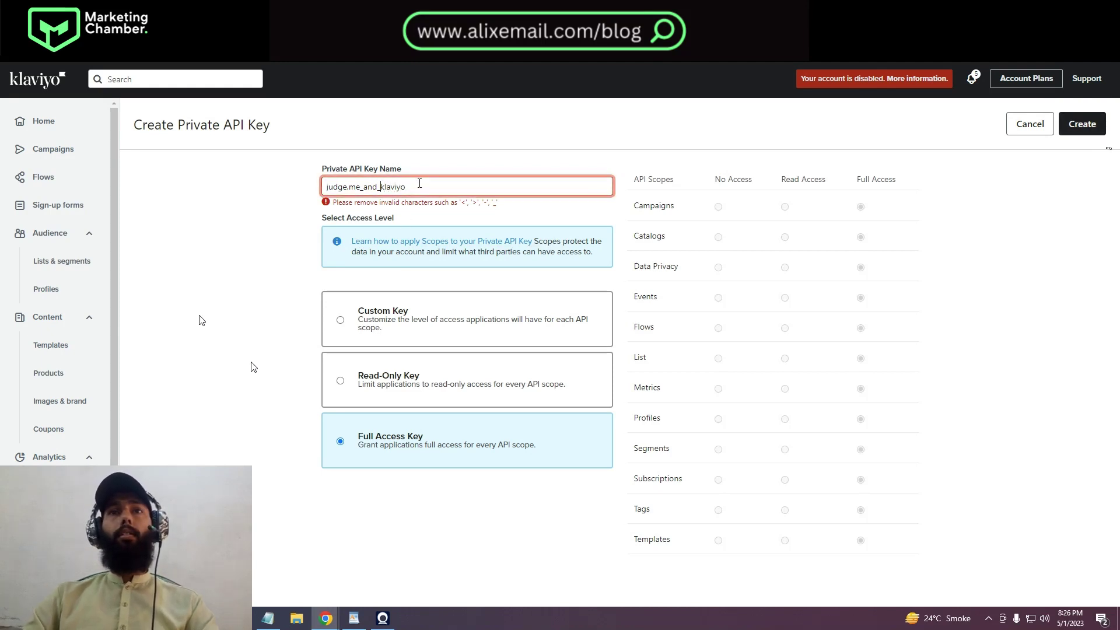
pyautogui.press('BackSpace')
pyautogui.press('Left')
pyautogui.press('Left')
pyautogui.press('BackSpace')
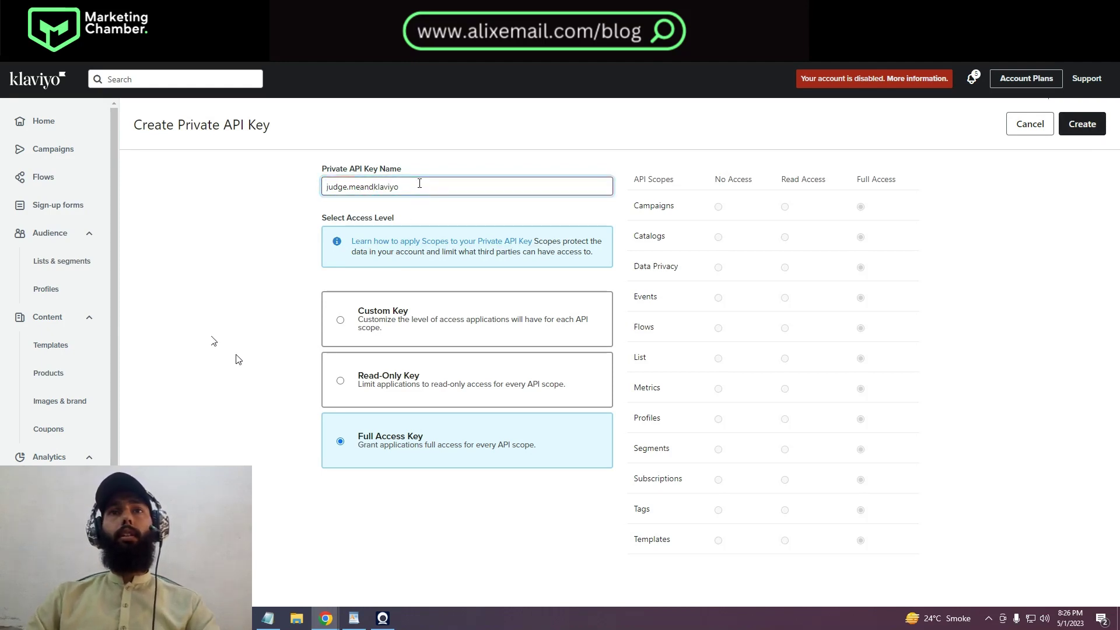
pyautogui.click(1081, 127)
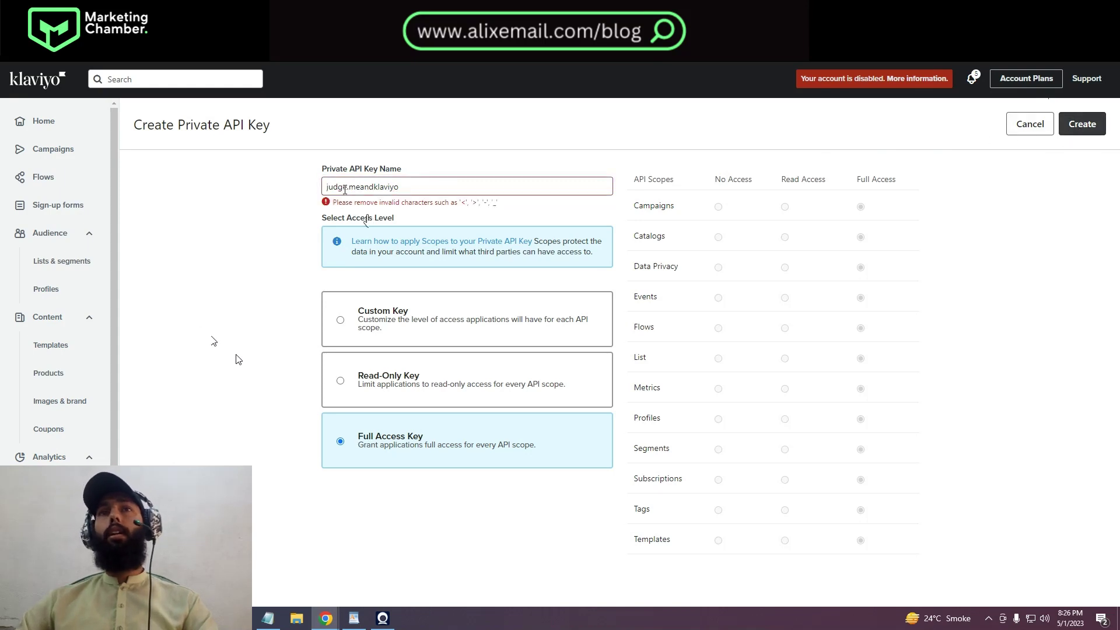
pyautogui.press('BackSpace')
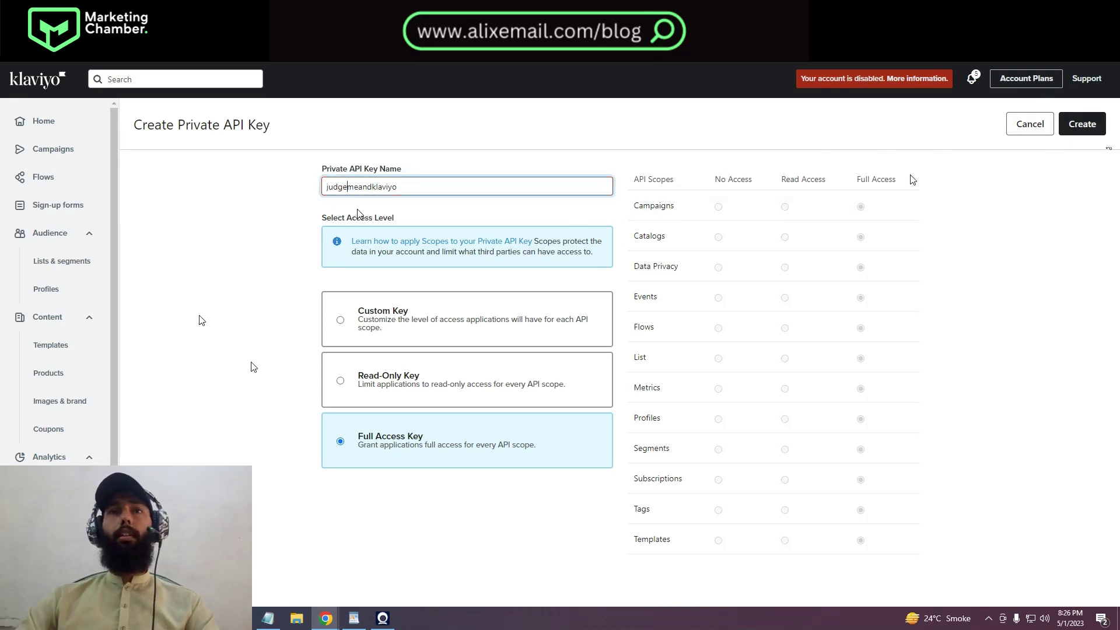
pyautogui.click(1062, 131)
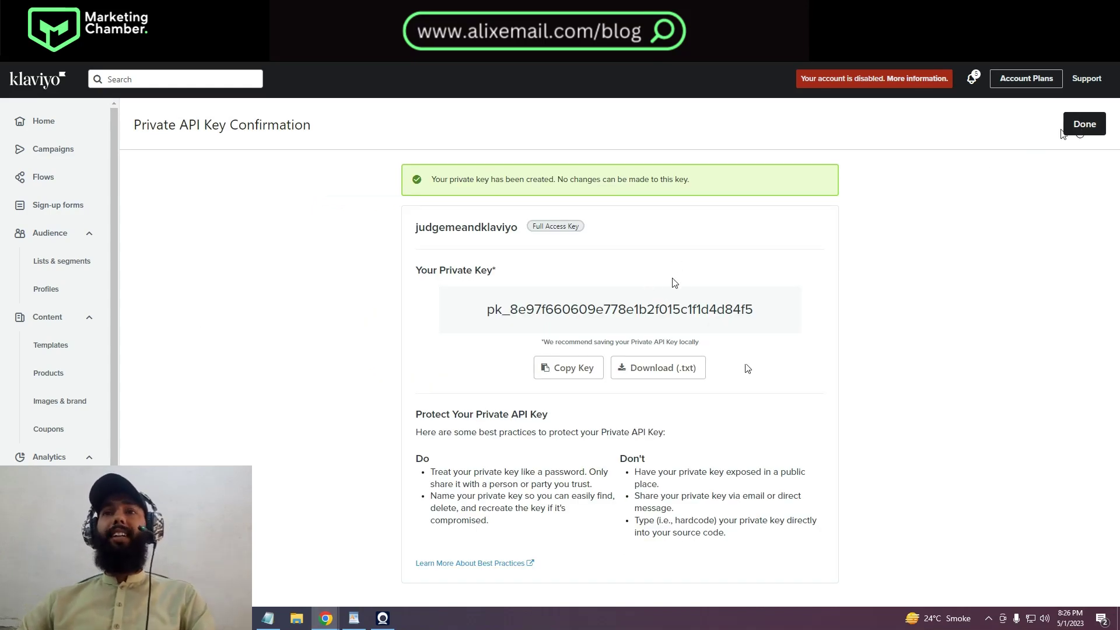
# Copy the new judgemeandklaviyo private key string from the confirmation page.
pyautogui.moveTo(487, 314); pyautogui.dragTo(760, 323)
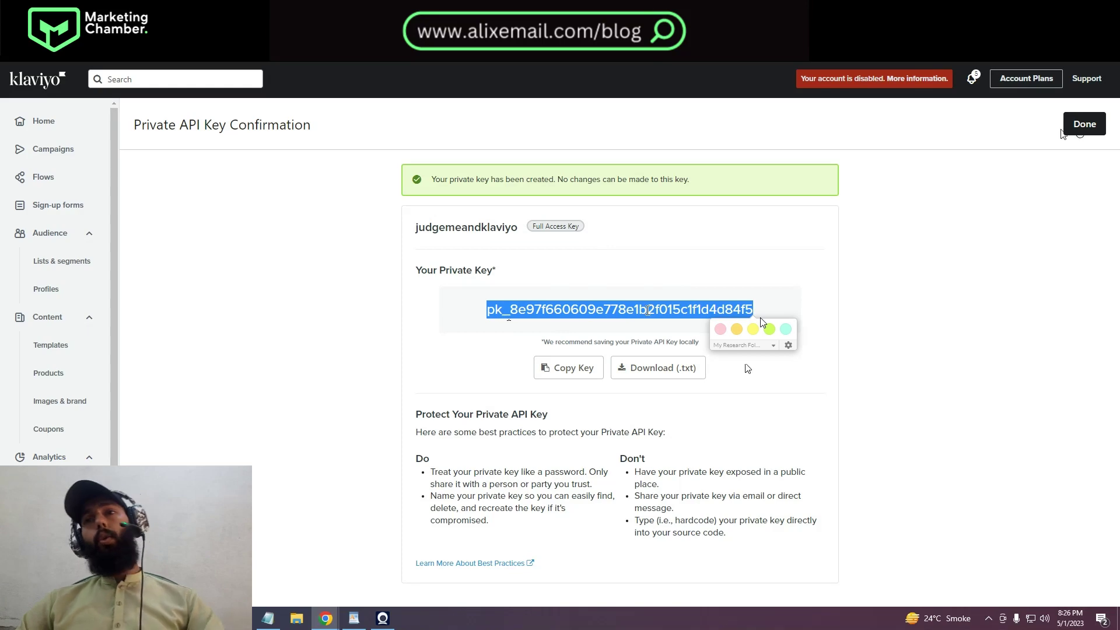
pyautogui.hotkey('ctrl', 'Tab')
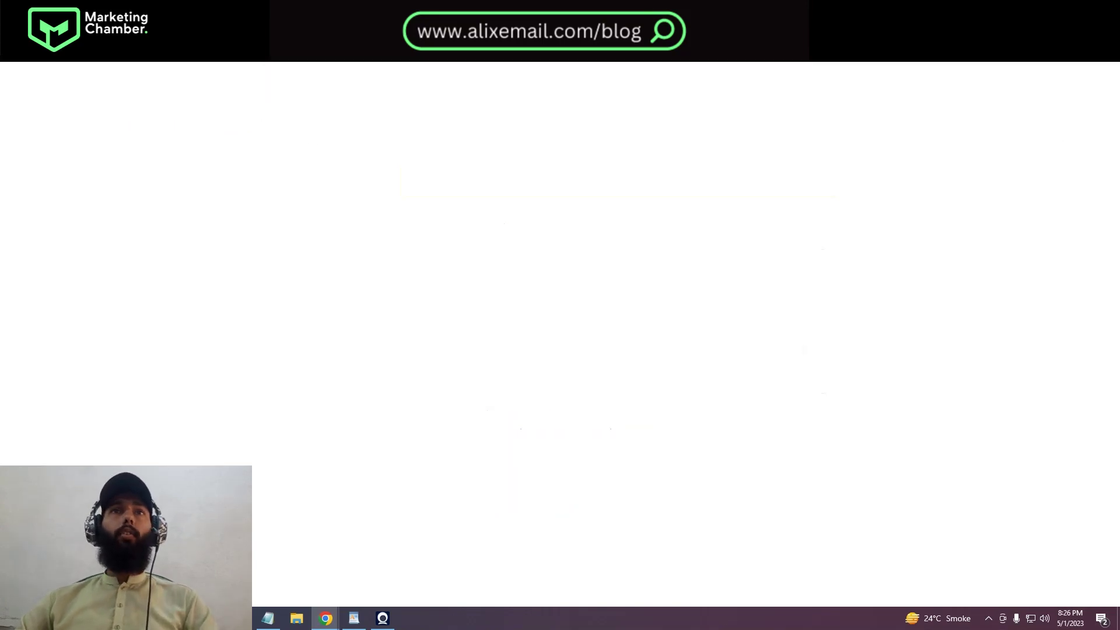
# Paste the copied private key into Judge.me's empty Klaviyo API Key field.
pyautogui.click(346, 472)
pyautogui.hotkey('ctrl', 'v')
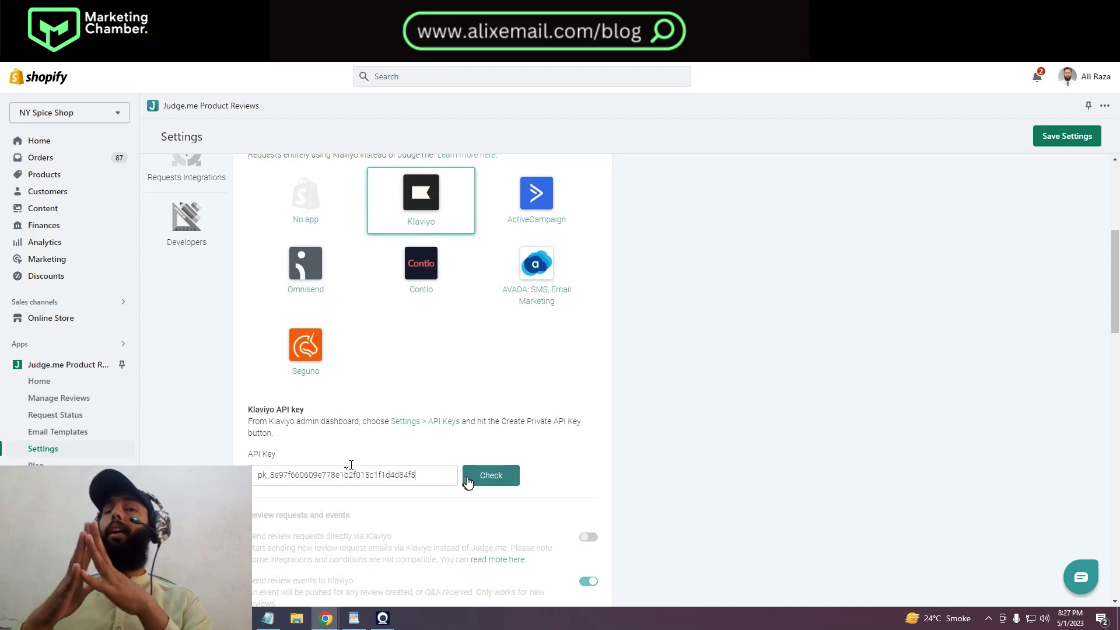
# Check the pasted Klaviyo API key in Judge.me's settings.
pyautogui.click(469, 481)
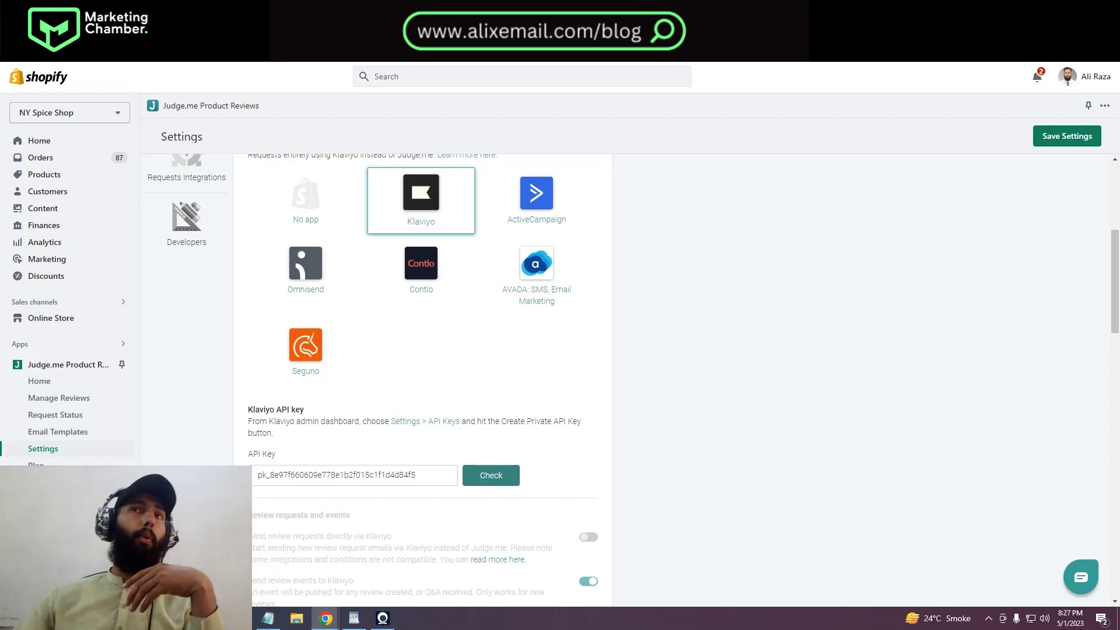